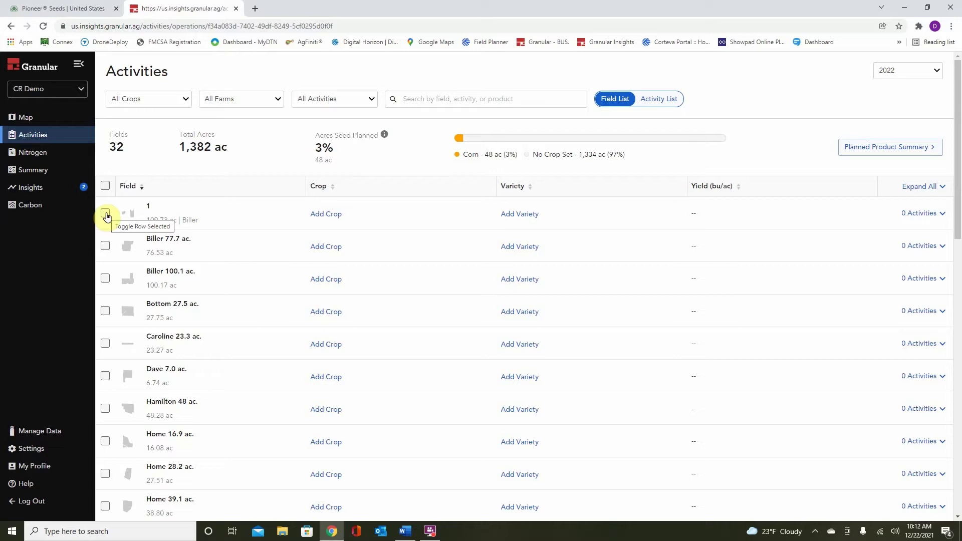
# Edit field 1's details, set its crop to Corn, and search 'P0306' for the planned variety.
pyautogui.click(106, 214)
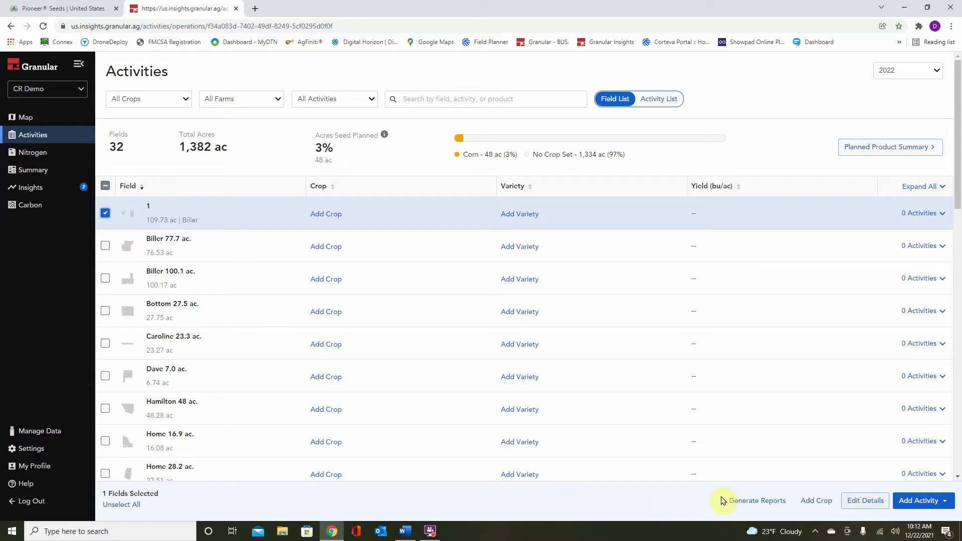
pyautogui.click(926, 502)
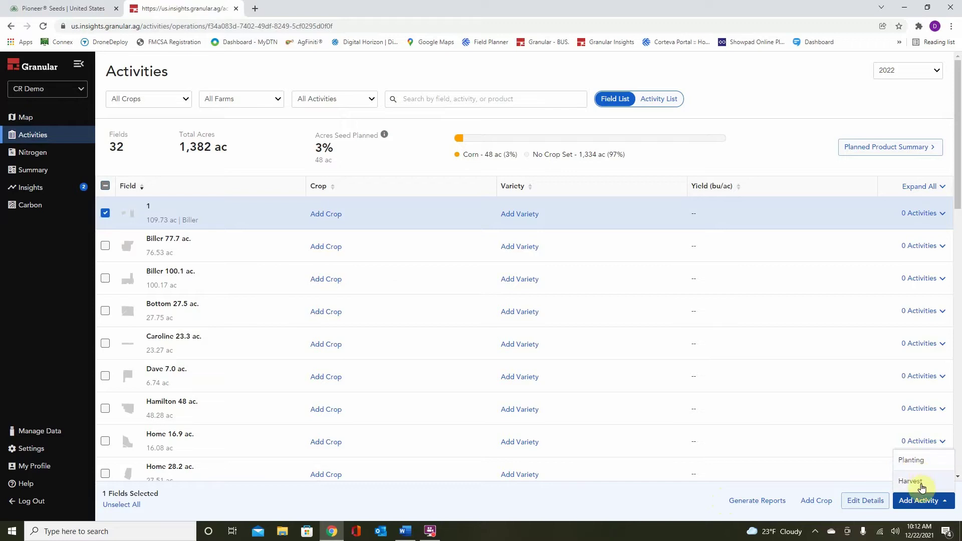
pyautogui.click(872, 500)
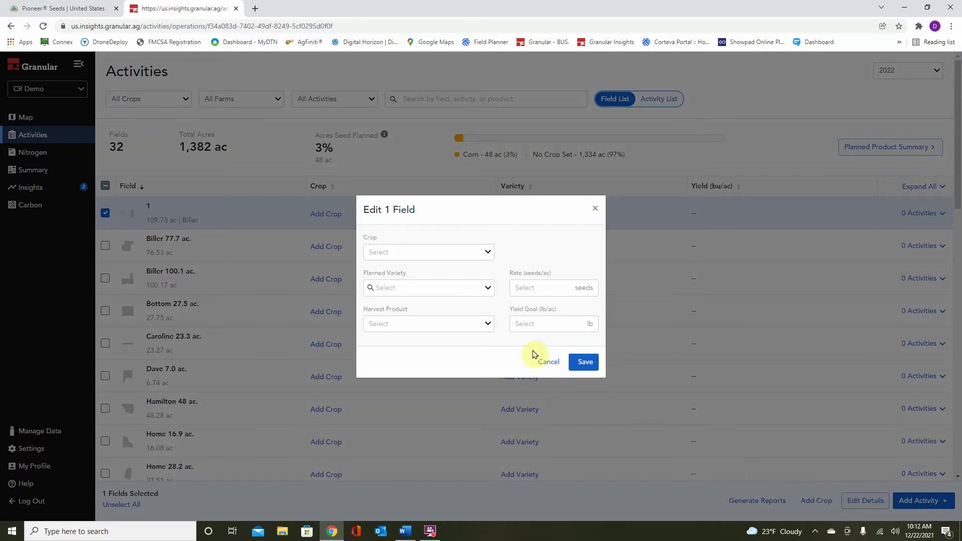
pyautogui.click(463, 253)
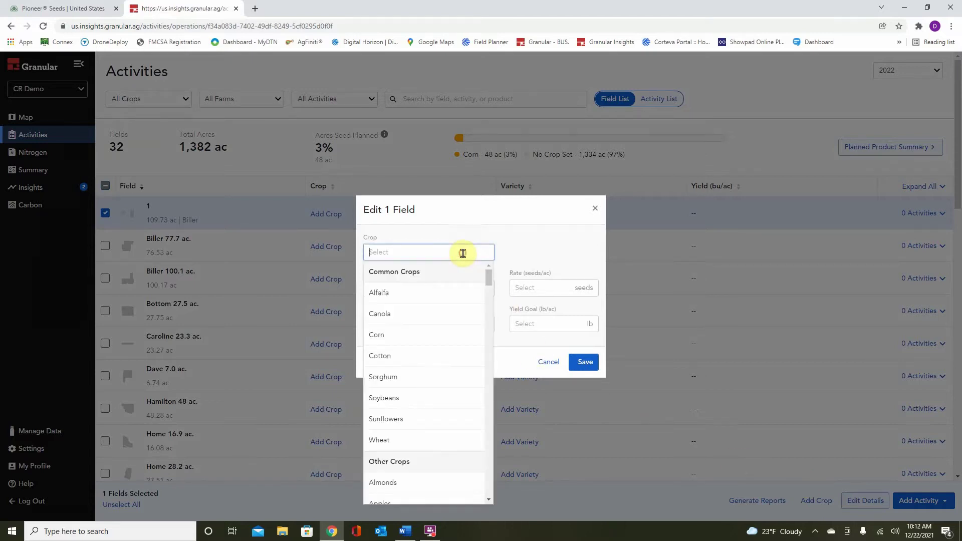
pyautogui.click(446, 336)
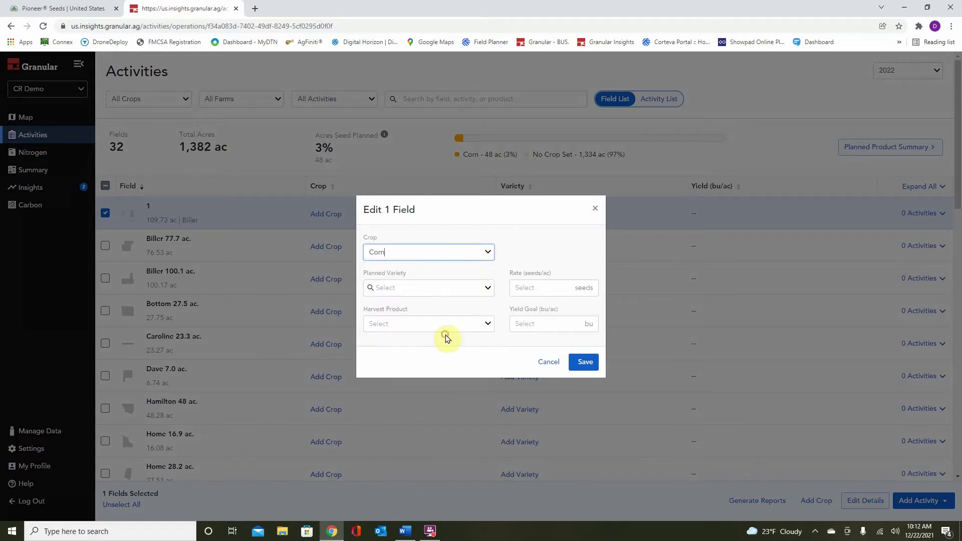
pyautogui.click(446, 287)
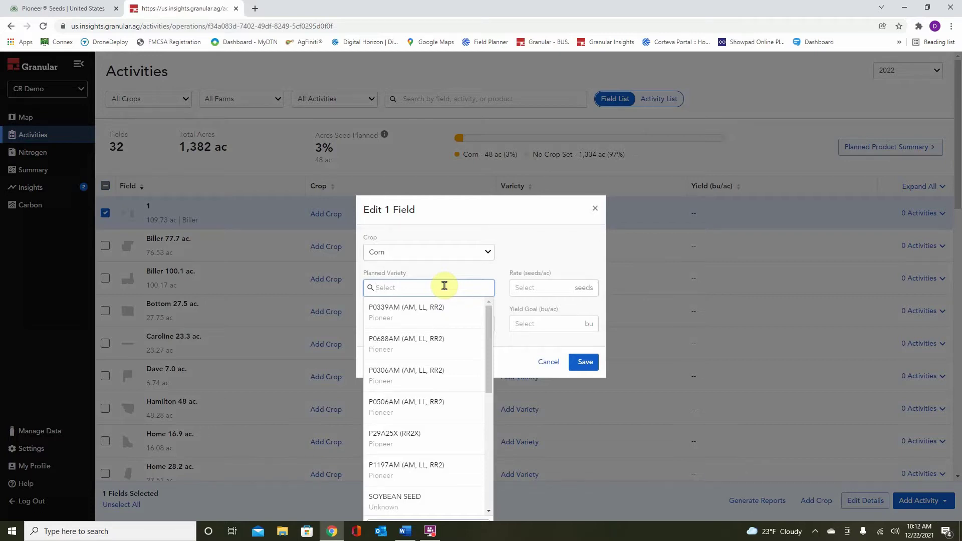
pyautogui.write('P')
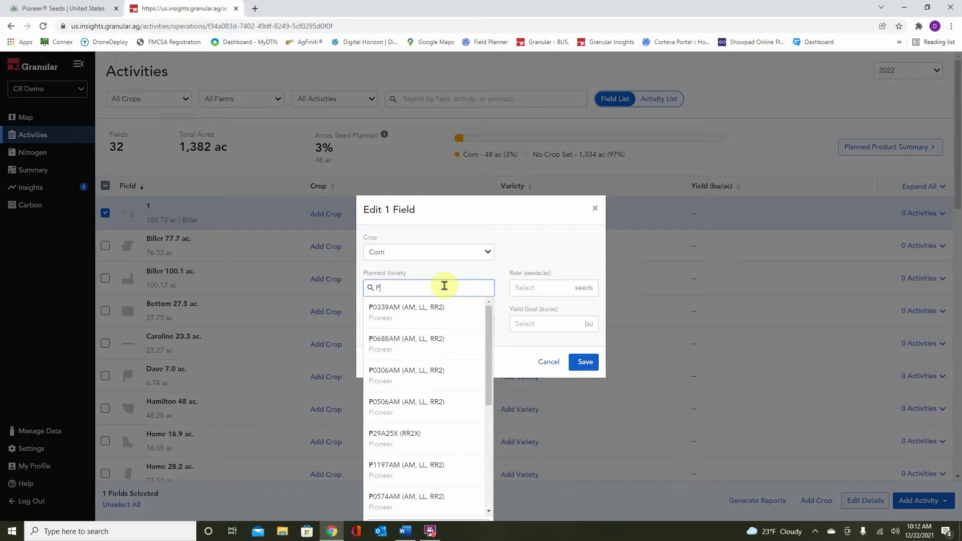
pyautogui.write('0')
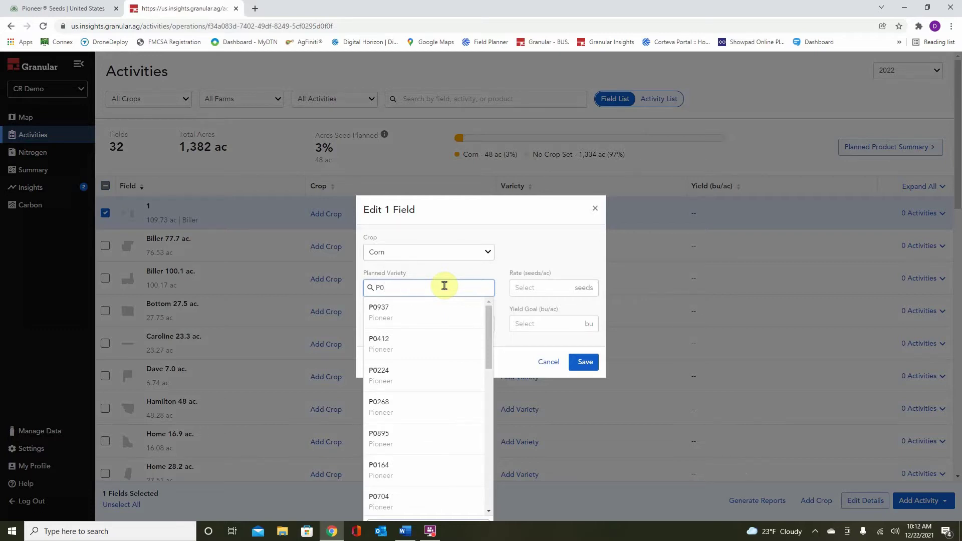
pyautogui.write('306')
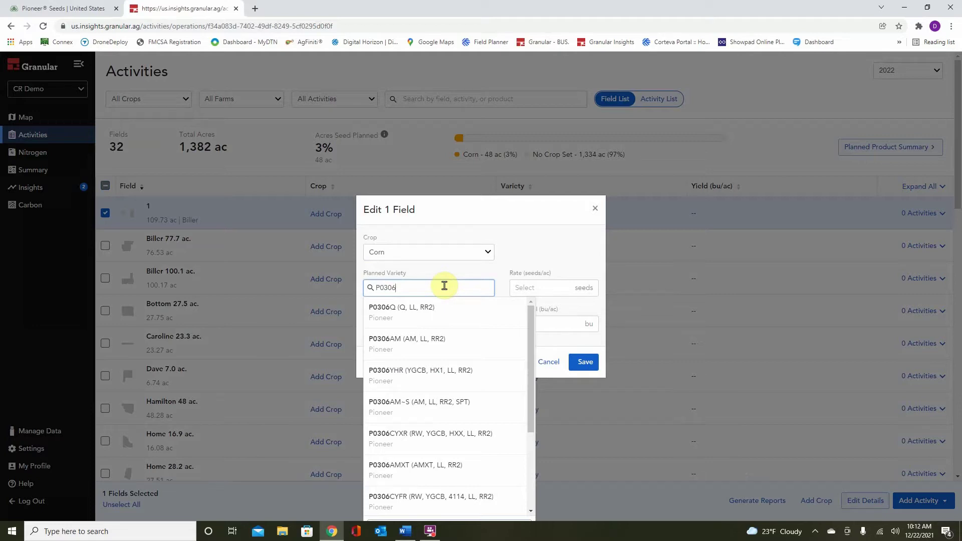
# Pick P0306AM (AM, LL, RR2) at 34000 seeds/ac, Grain harvest, 215 bu yield goal, and save.
pyautogui.click(445, 340)
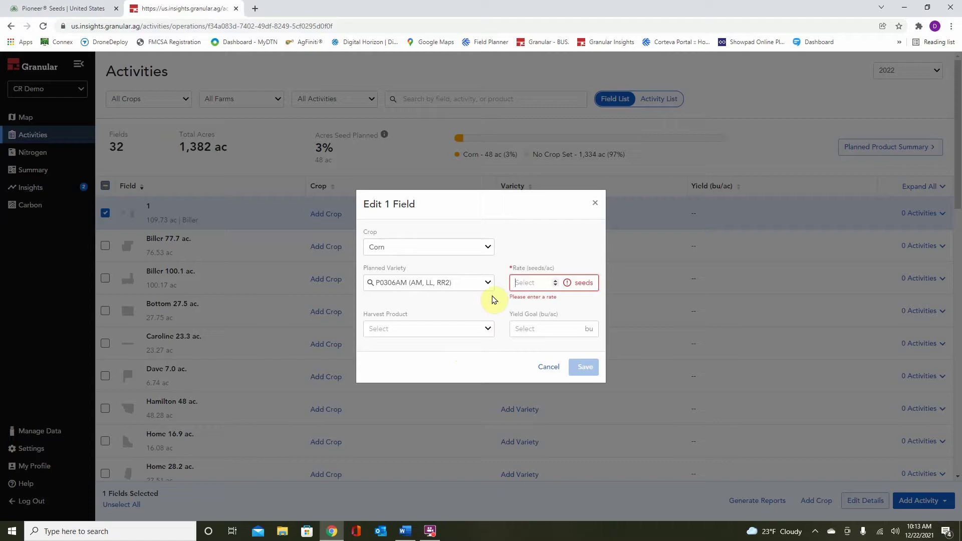
pyautogui.write('34000')
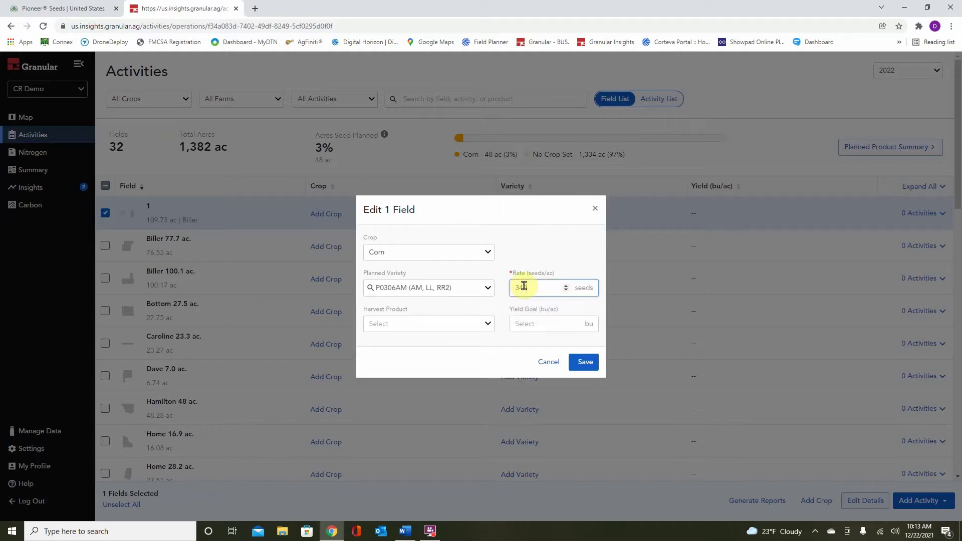
pyautogui.click(477, 324)
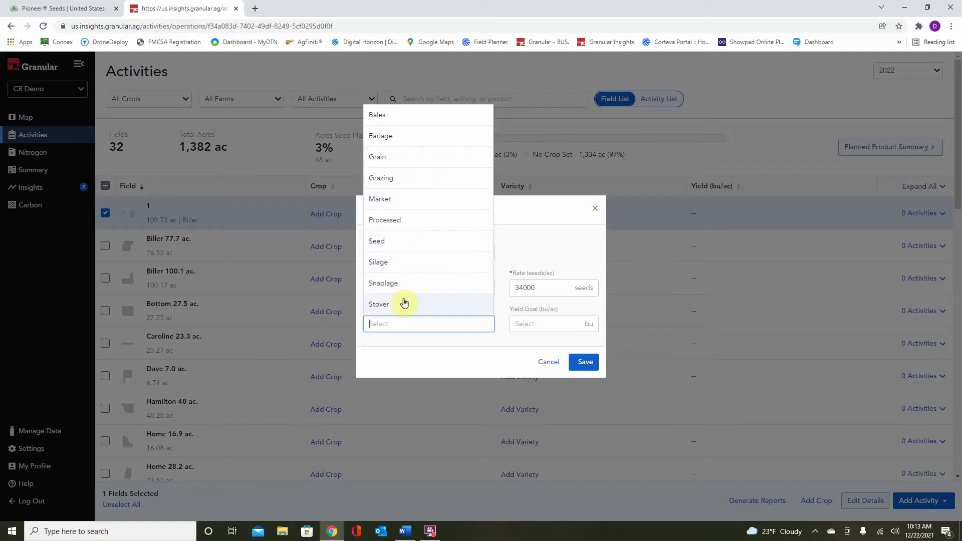
pyautogui.click(409, 157)
pyautogui.press('Tab')
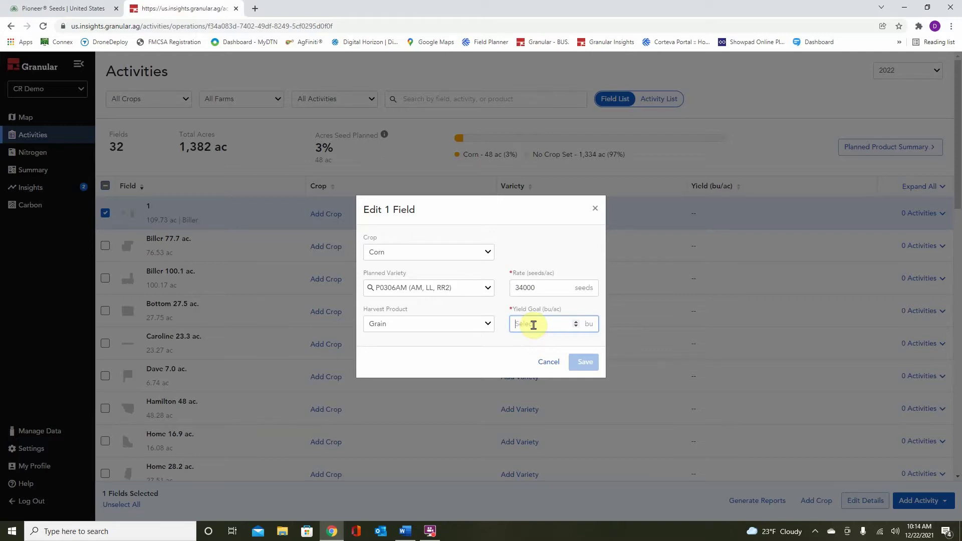
pyautogui.write('215')
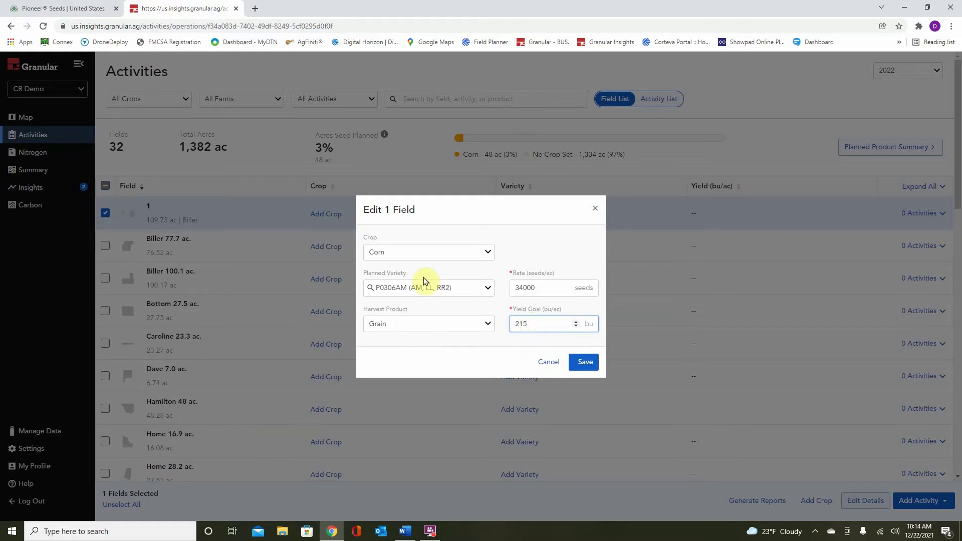
pyautogui.click(584, 364)
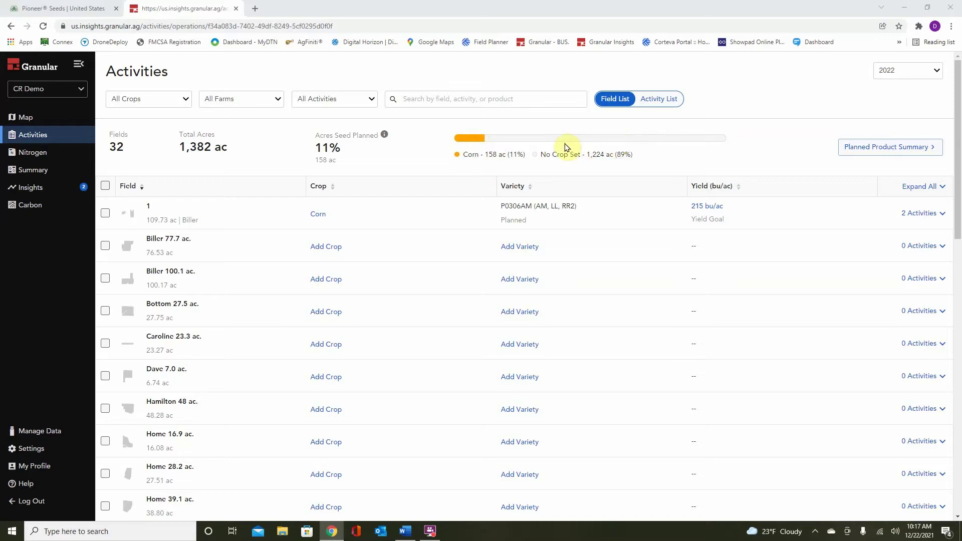
# Add Soybeans as the Biller 77.7 ac. crop with Add Variety & Rate ticked, and save.
pyautogui.click(332, 248)
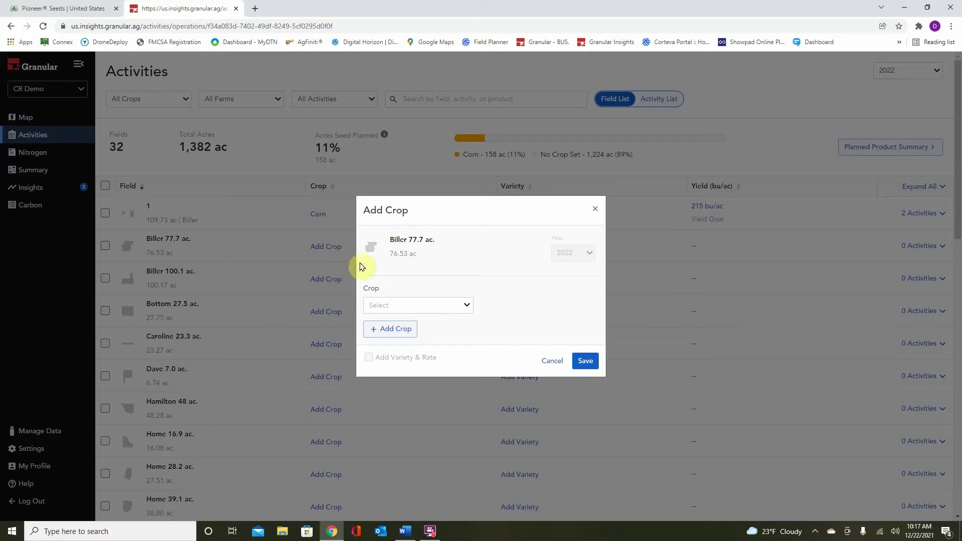
pyautogui.click(403, 300)
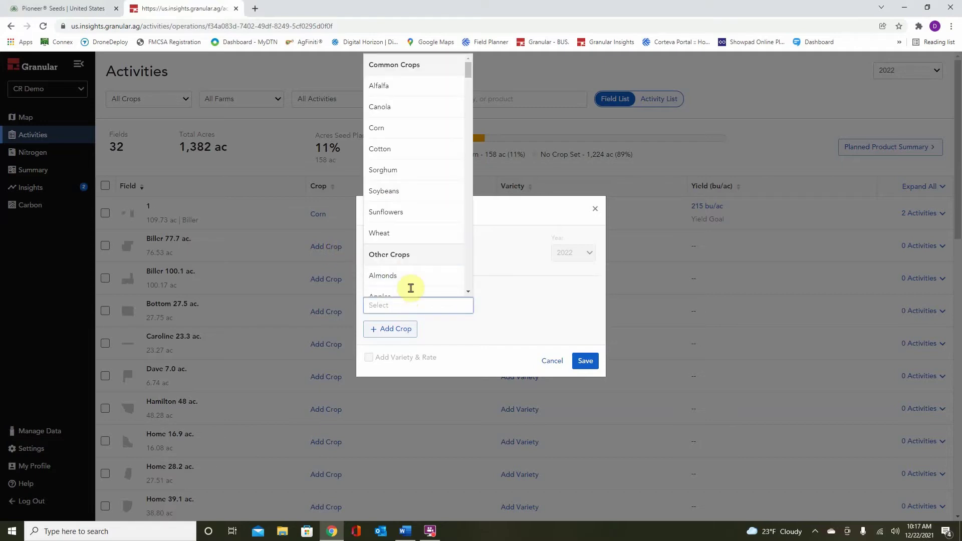
pyautogui.click(401, 194)
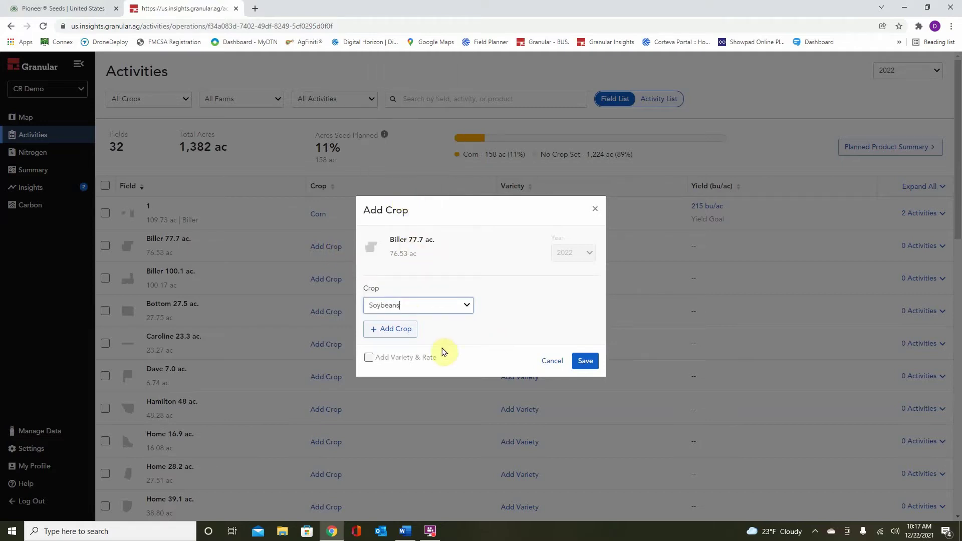
pyautogui.click(369, 359)
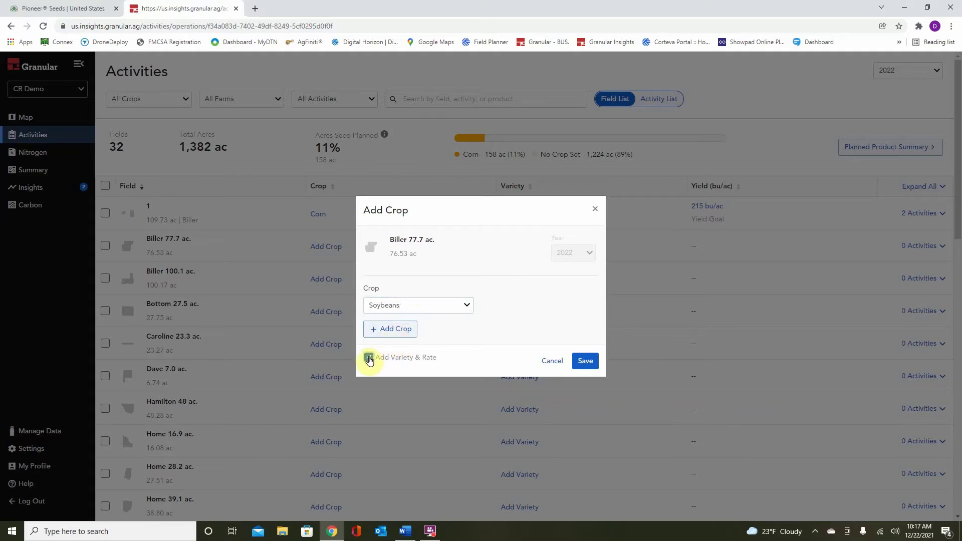
pyautogui.click(591, 365)
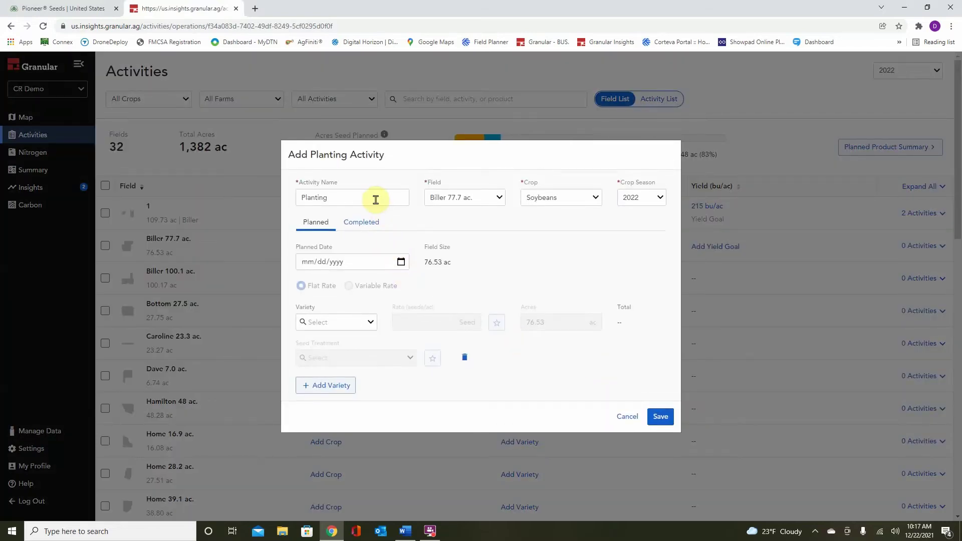
# Set the soybean planting's planned date to April 29, 2022.
pyautogui.click(402, 265)
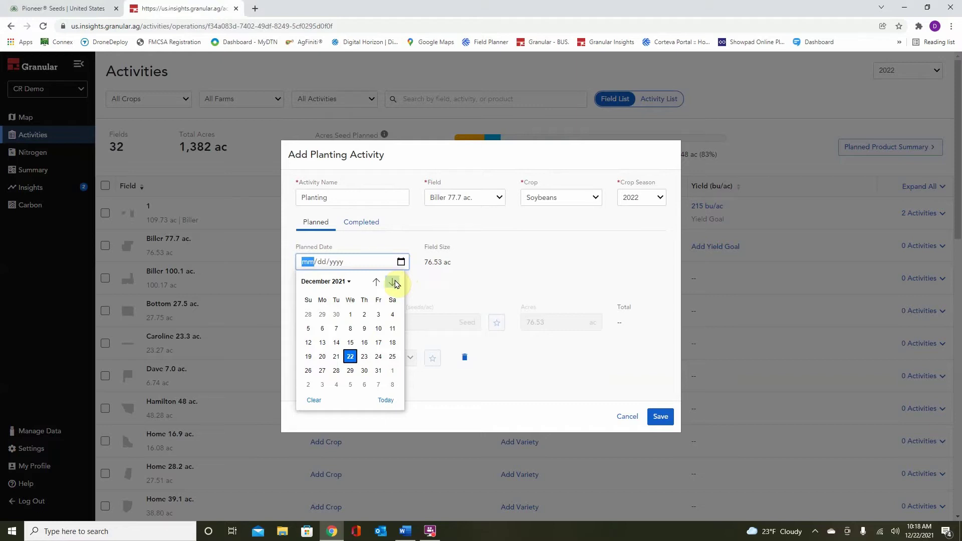
pyautogui.click(394, 283)
pyautogui.click(394, 282)
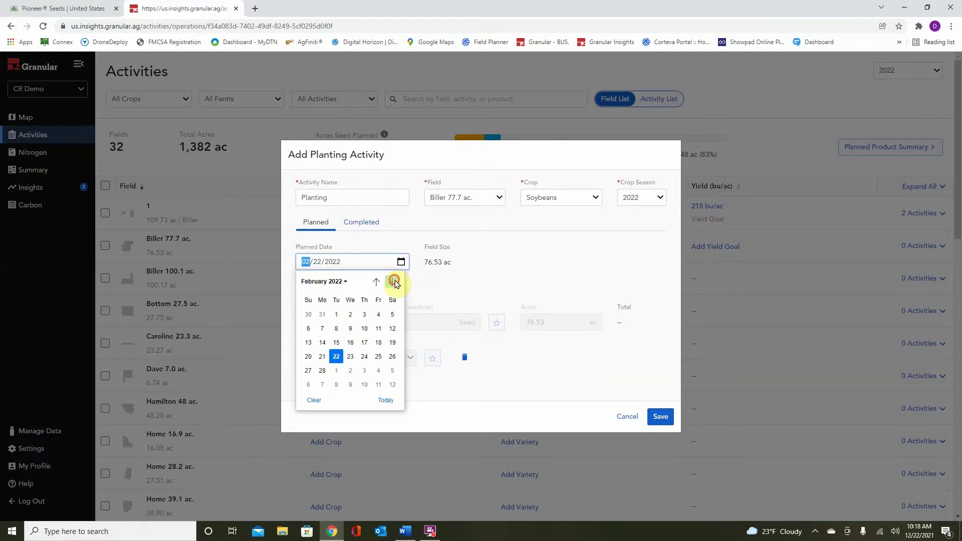
pyautogui.click(394, 282)
pyautogui.click(394, 282)
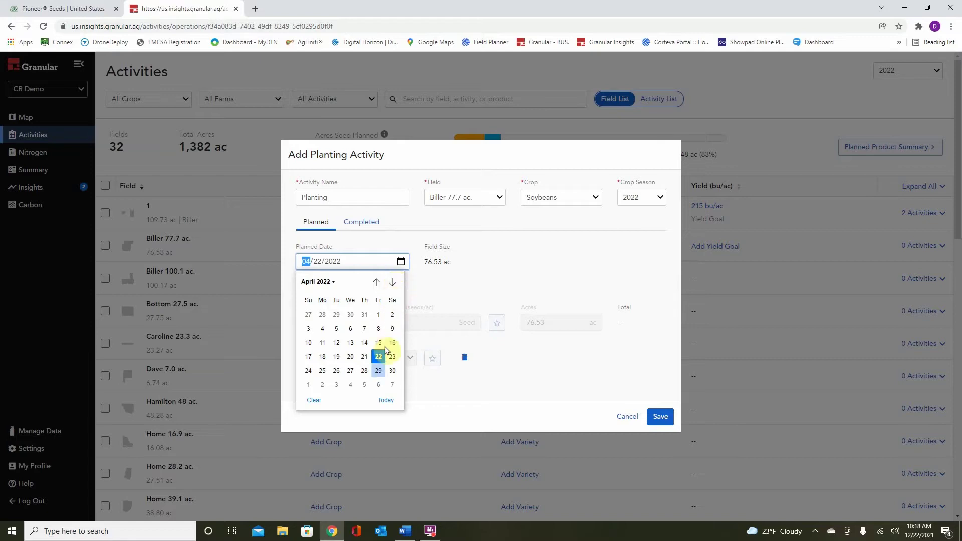
pyautogui.click(382, 373)
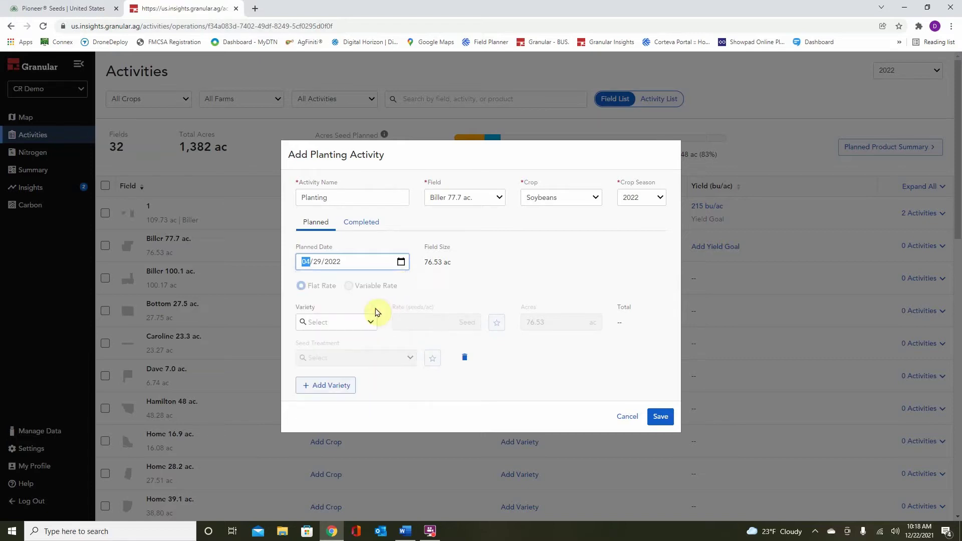
# Choose variety P31T64E (E3) at 155000 seeds/ac as its default rate, and save the planting.
pyautogui.click(363, 322)
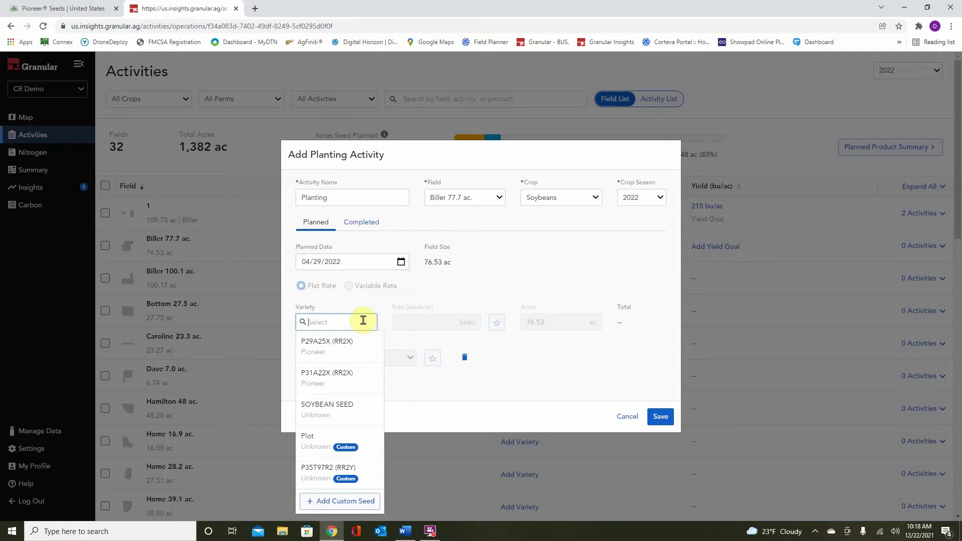
pyautogui.write('P31t')
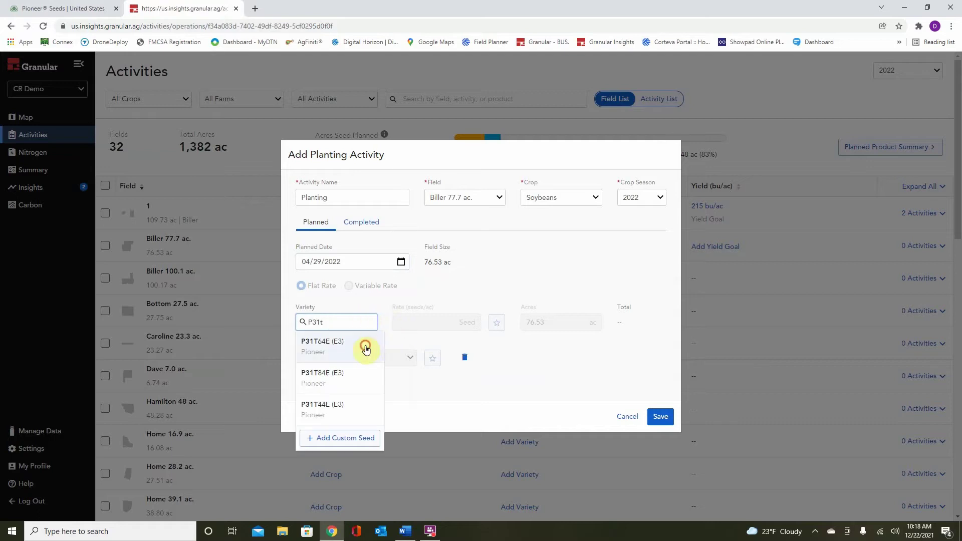
pyautogui.click(363, 345)
pyautogui.click(409, 320)
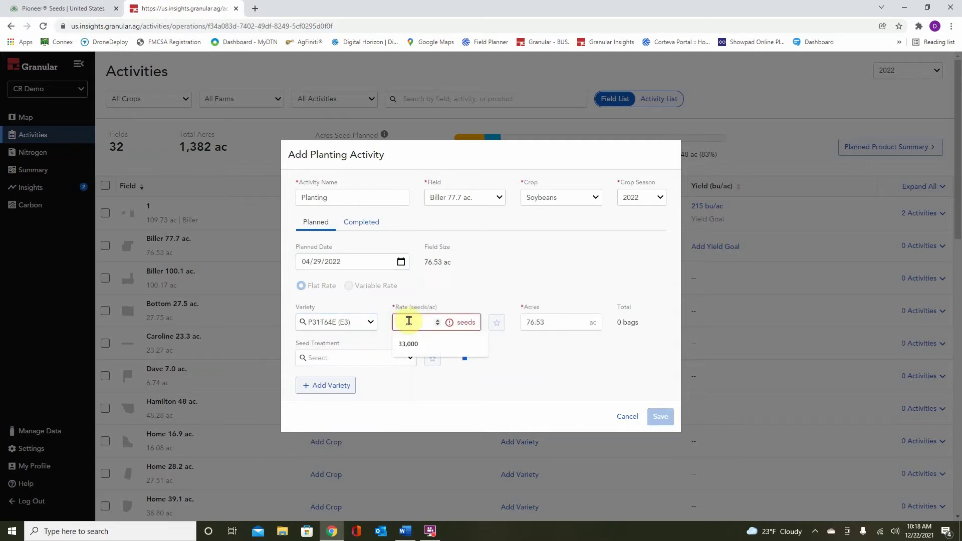
pyautogui.write('155000')
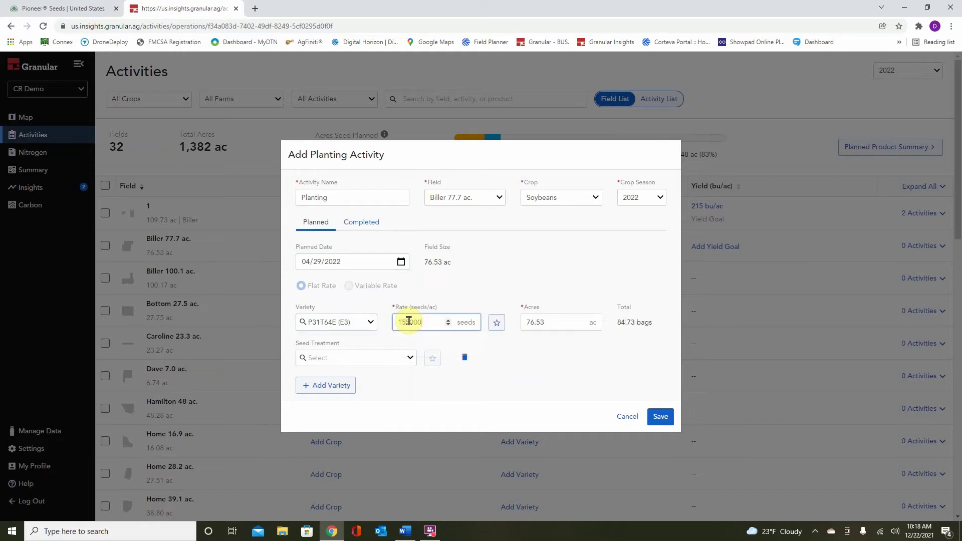
pyautogui.click(497, 326)
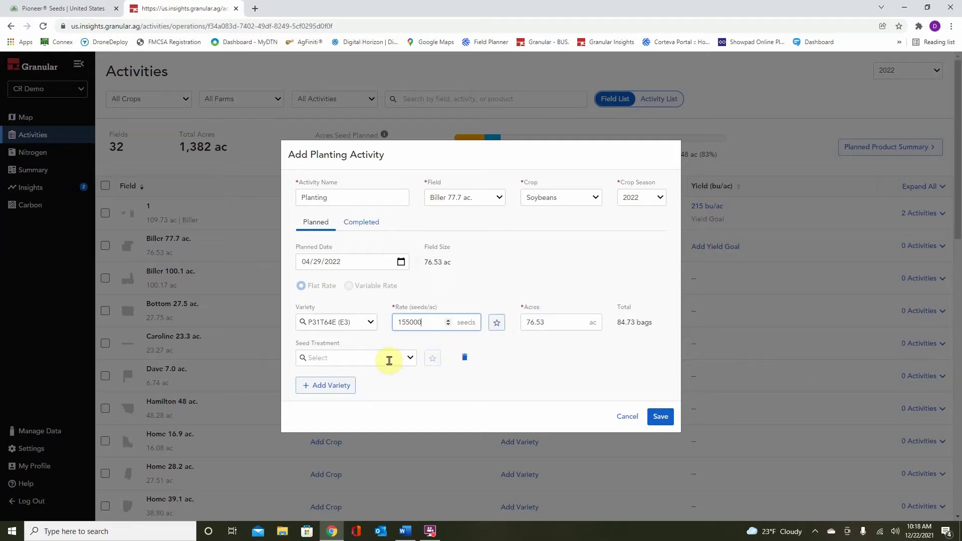
pyautogui.click(656, 416)
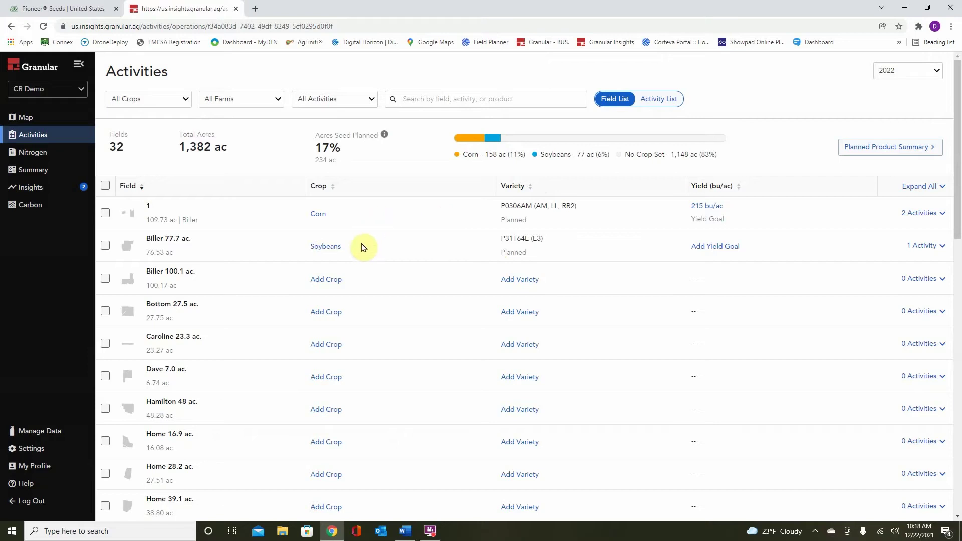
# Replace the 0 with a 68 bu/ac yield goal on Biller 77.7 and save it.
pyautogui.click(726, 247)
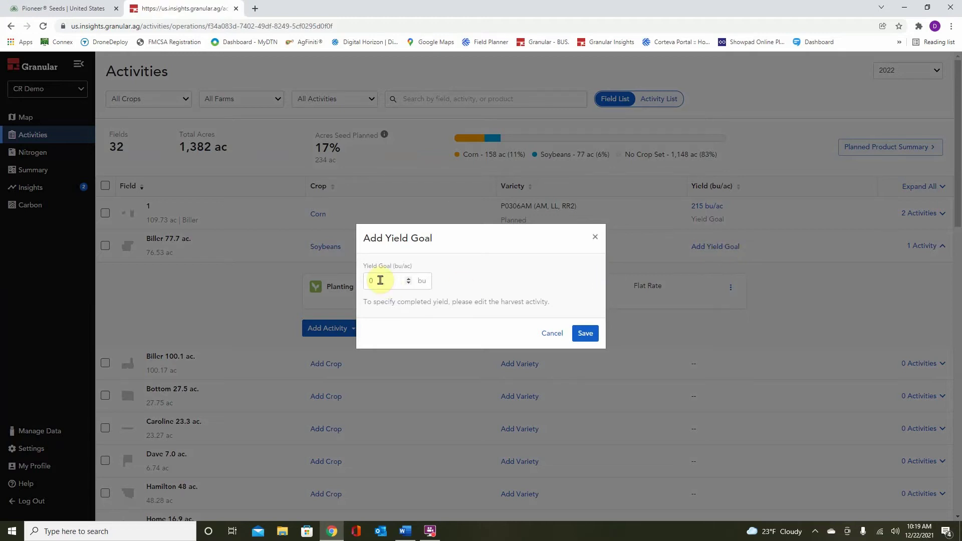
pyautogui.click(380, 281)
pyautogui.press('BackSpace')
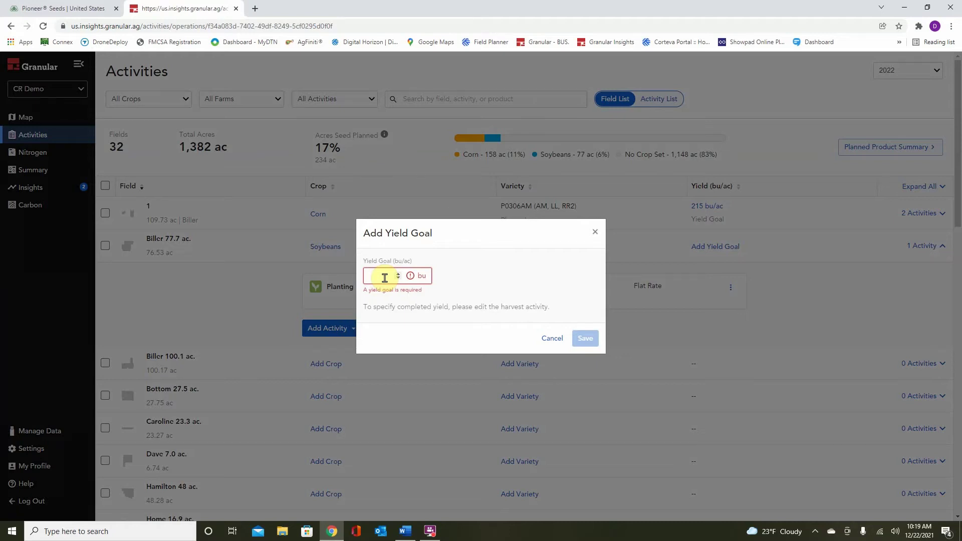
pyautogui.write('68')
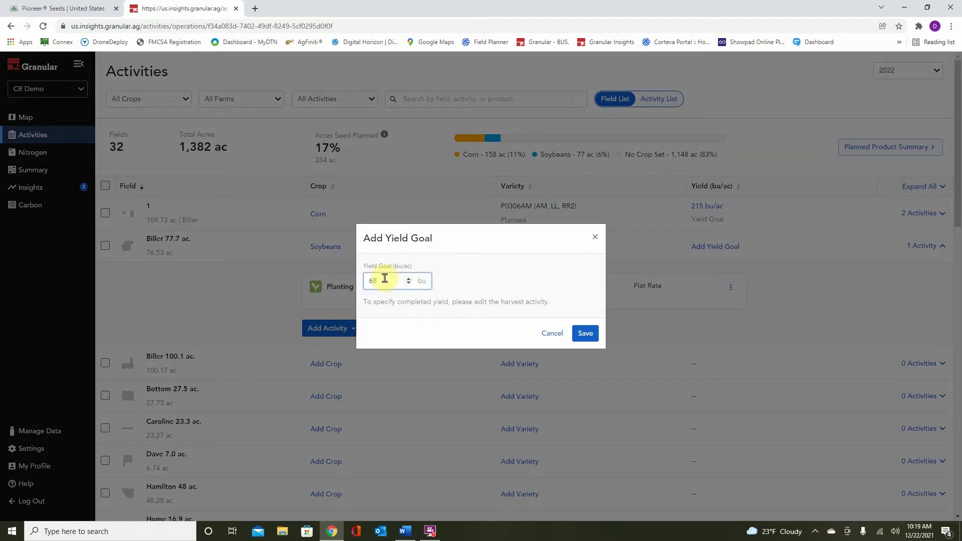
pyautogui.click(583, 335)
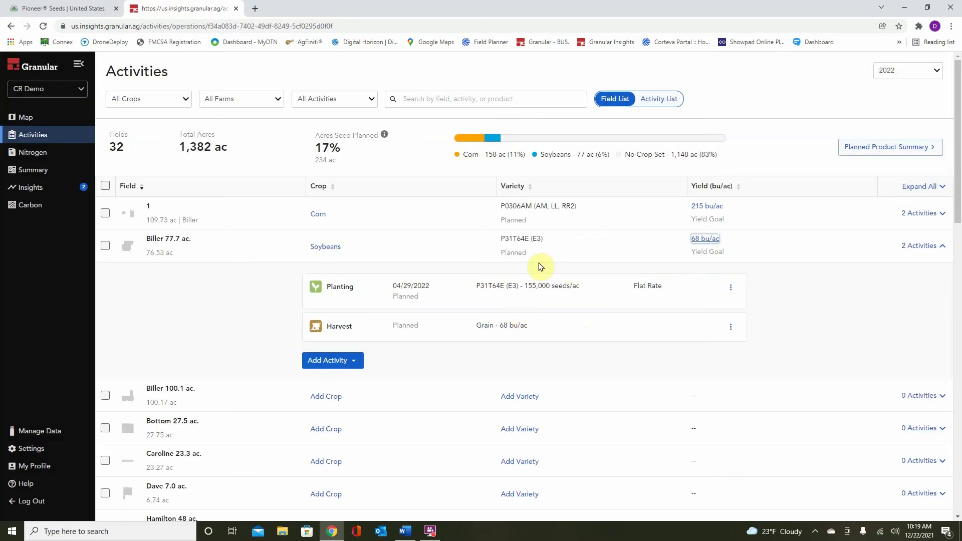
pyautogui.scroll(-3, 535, 316)
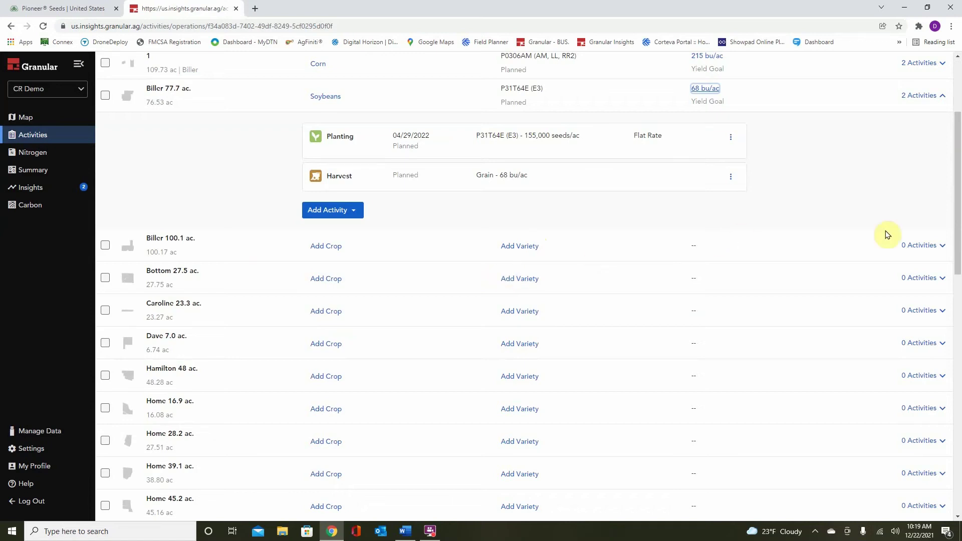
pyautogui.click(918, 245)
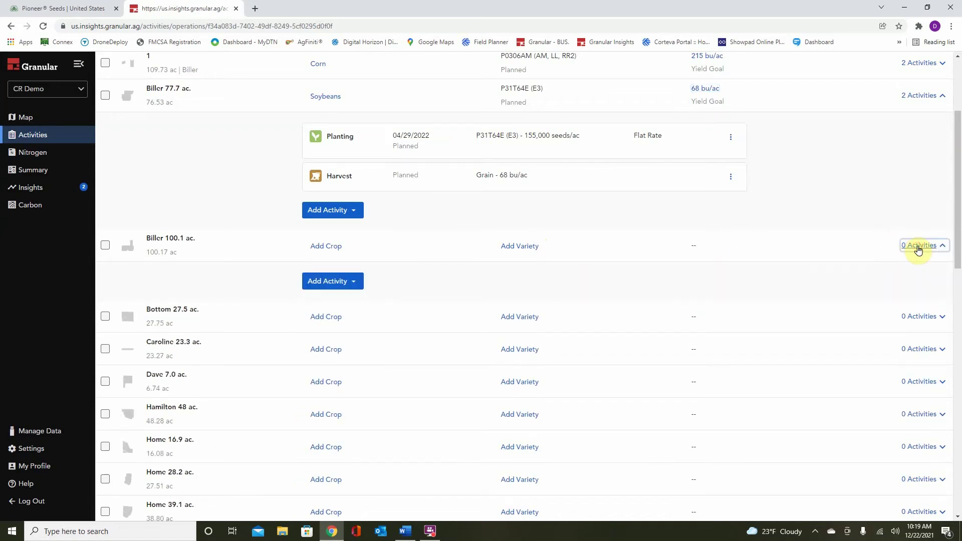
pyautogui.click(355, 282)
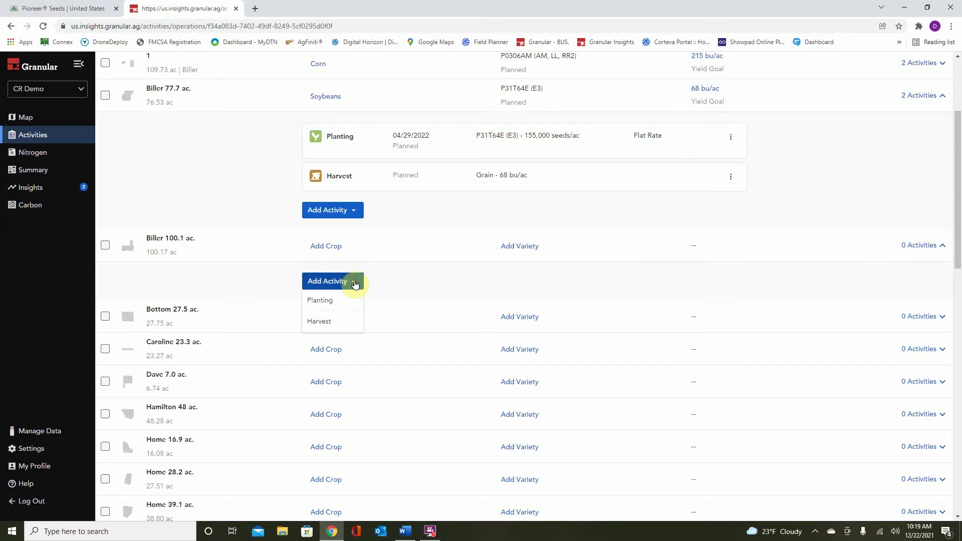
pyautogui.click(342, 304)
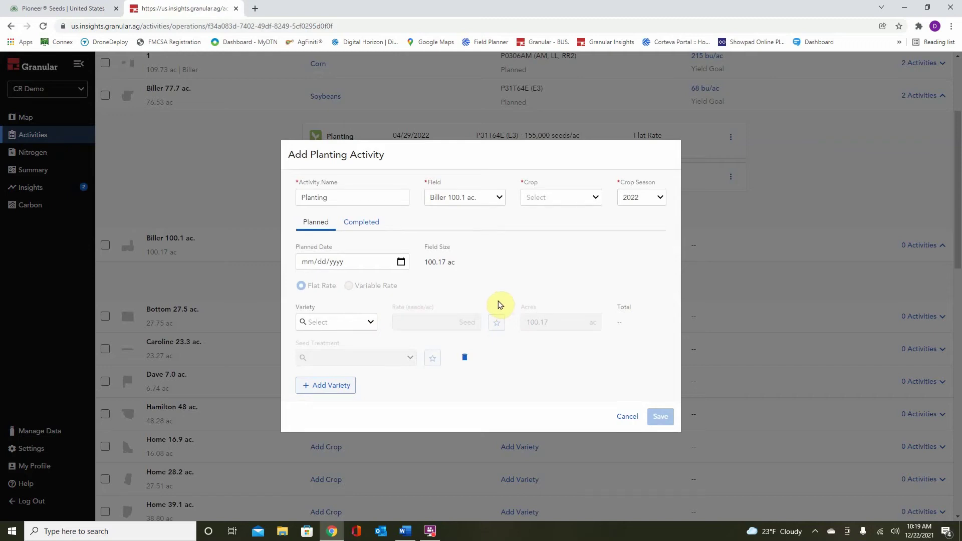
pyautogui.click(627, 417)
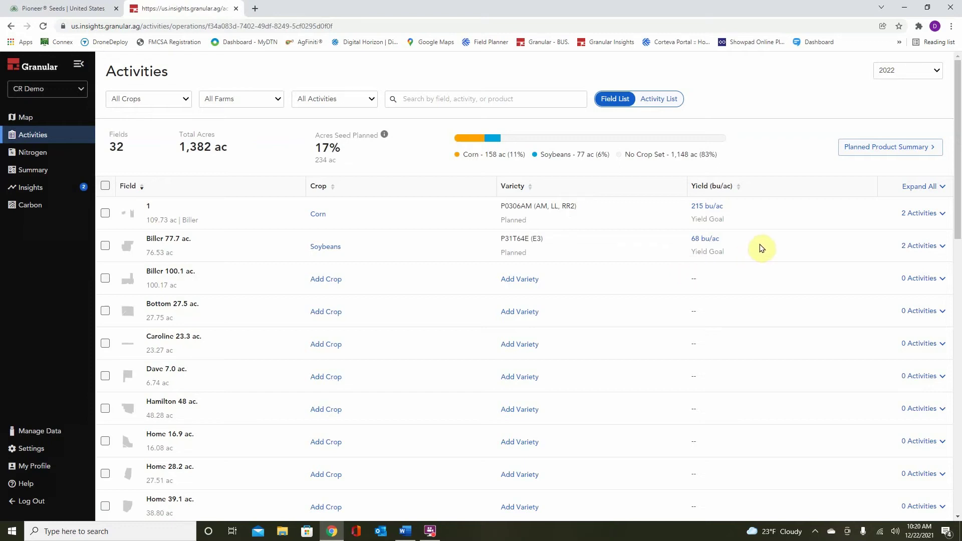
pyautogui.click(870, 149)
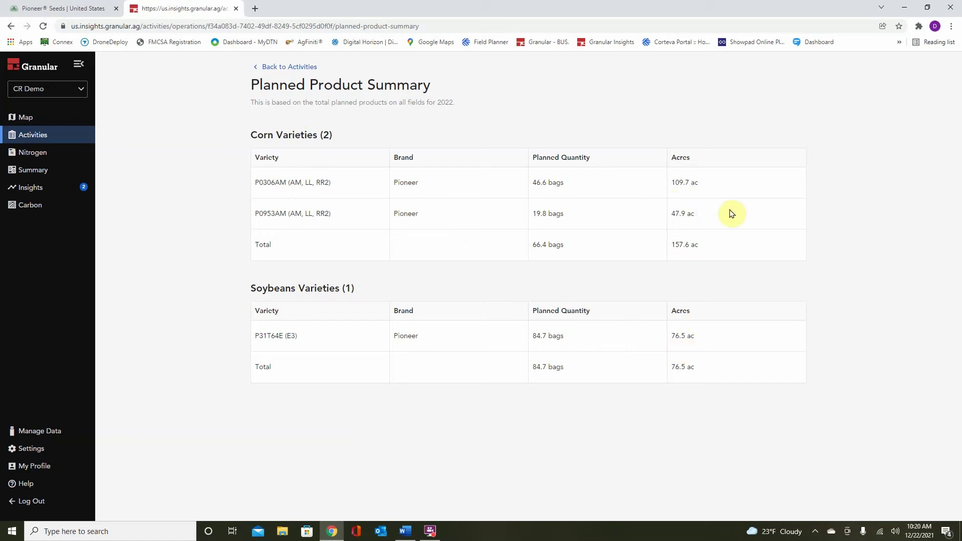
pyautogui.click(290, 67)
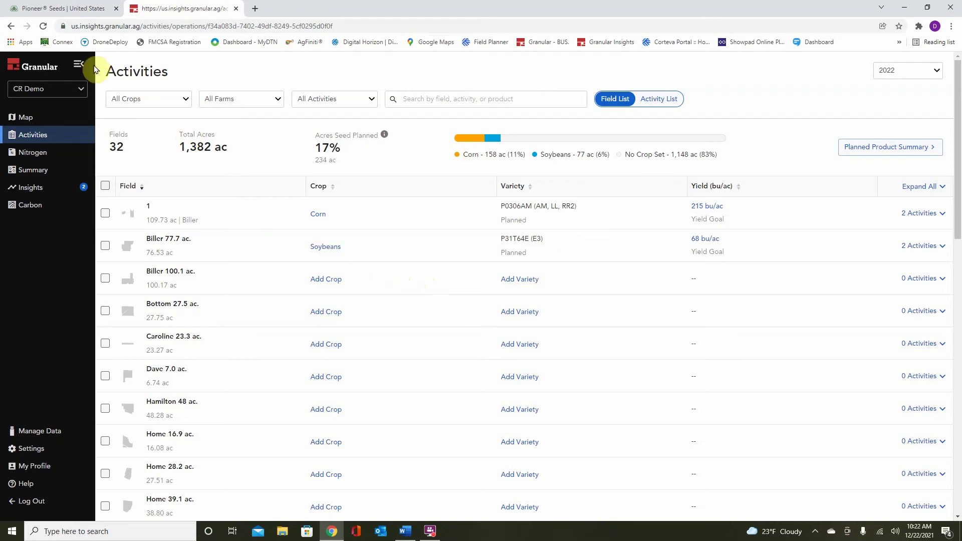
# On the Pioneer site, open the Planting Rate Estimator from Tools & Services.
pyautogui.click(77, 9)
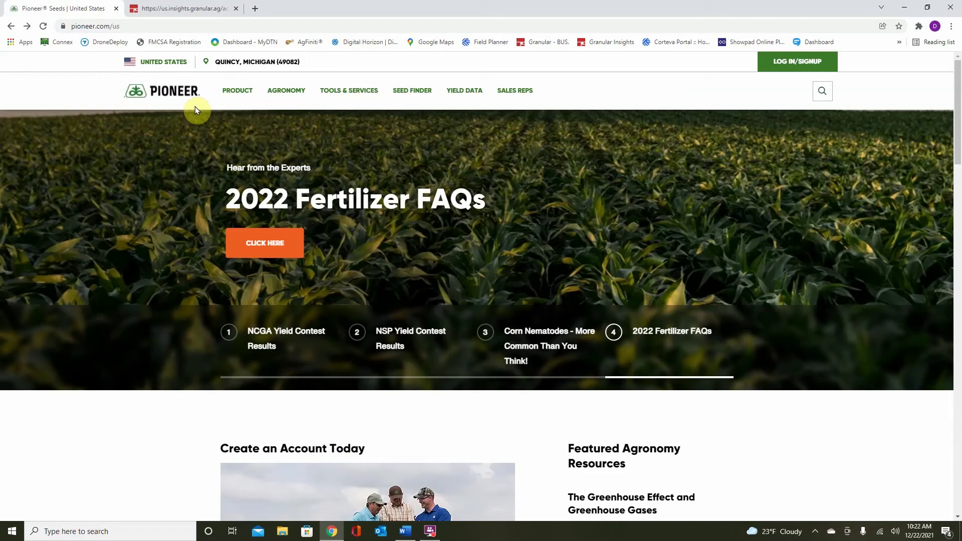
pyautogui.moveTo(344, 98)
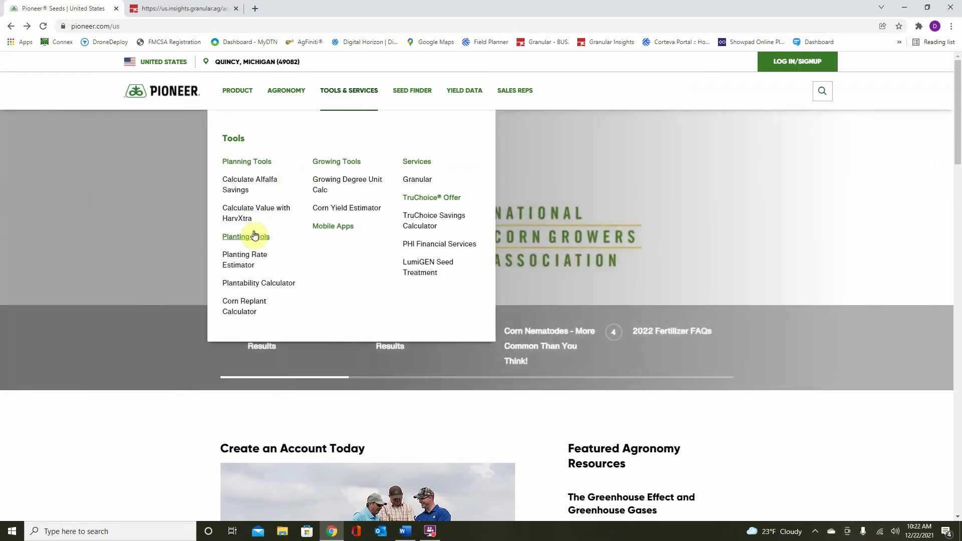
pyautogui.click(246, 260)
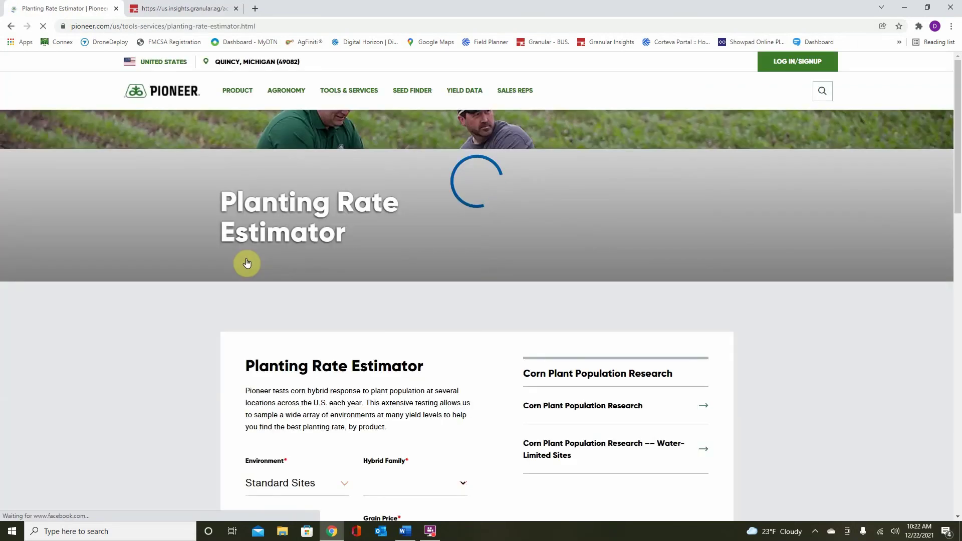
pyautogui.scroll(-4, 248, 261)
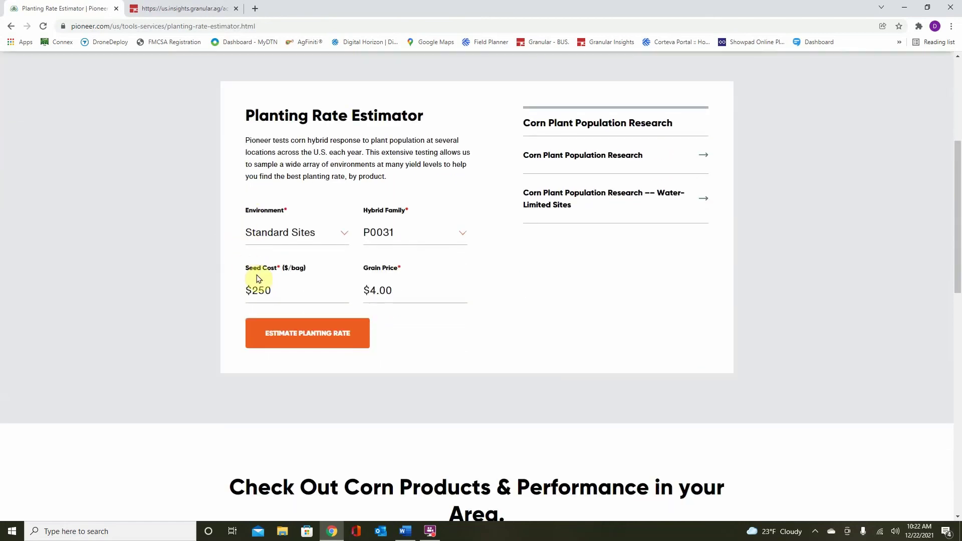
# Keep Standard Sites, choose hybrid family P0306, and estimate the planting rate.
pyautogui.click(293, 238)
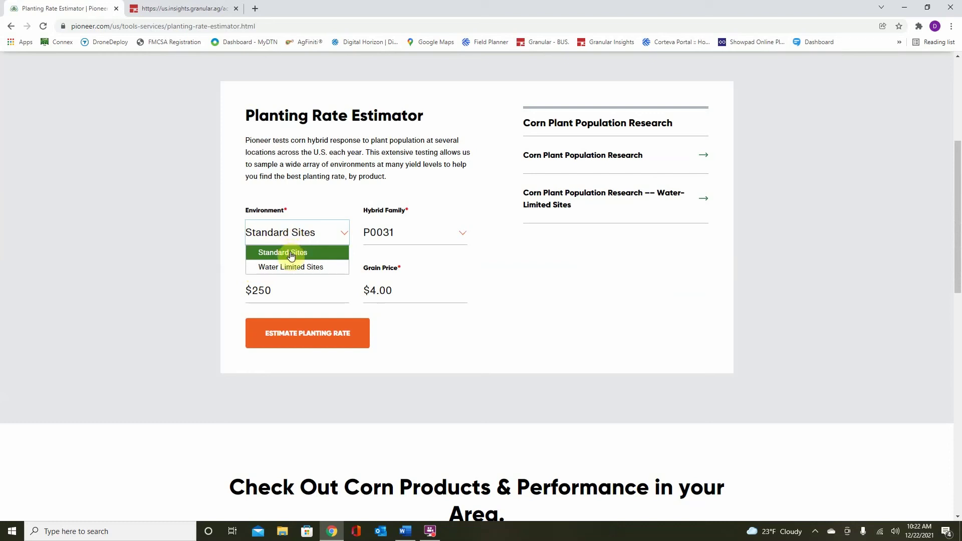
pyautogui.click(291, 254)
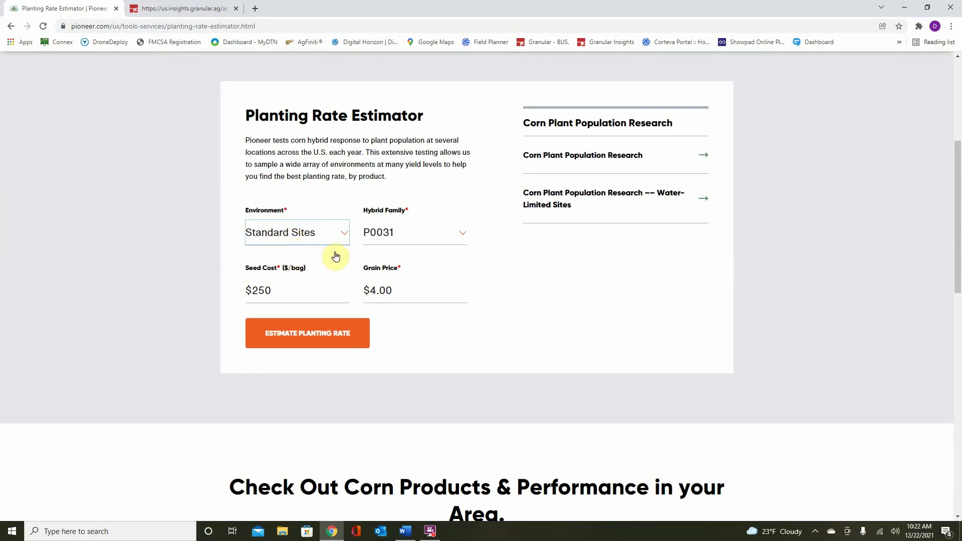
pyautogui.click(428, 243)
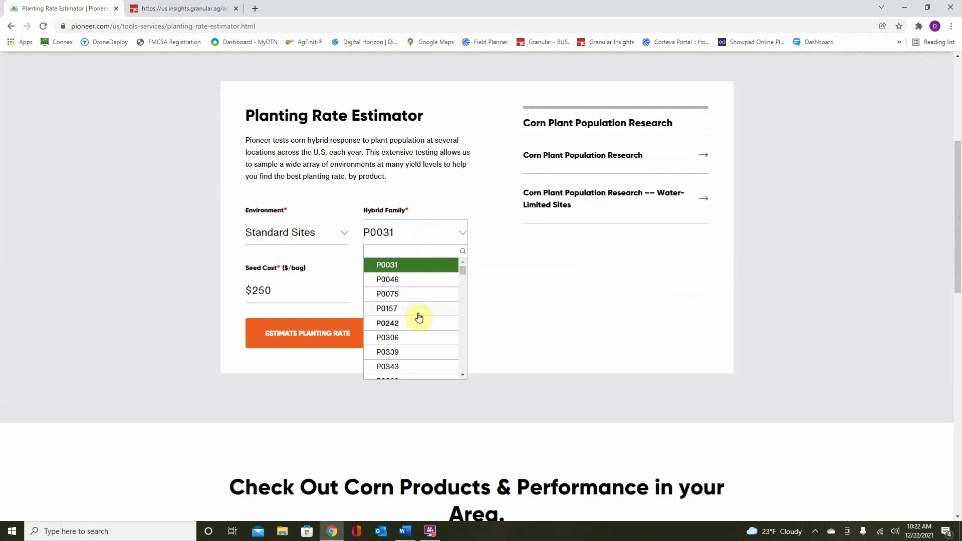
pyautogui.click(410, 344)
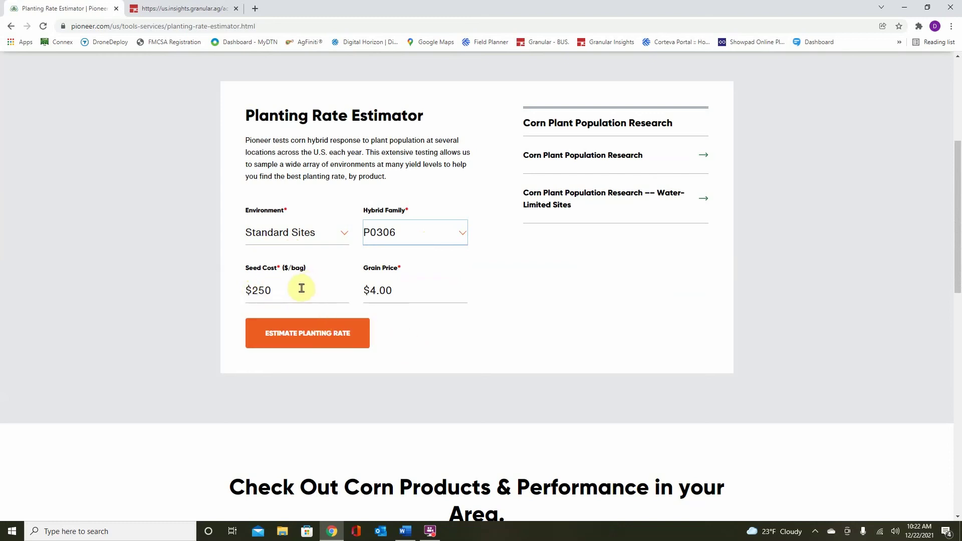
pyautogui.click(309, 336)
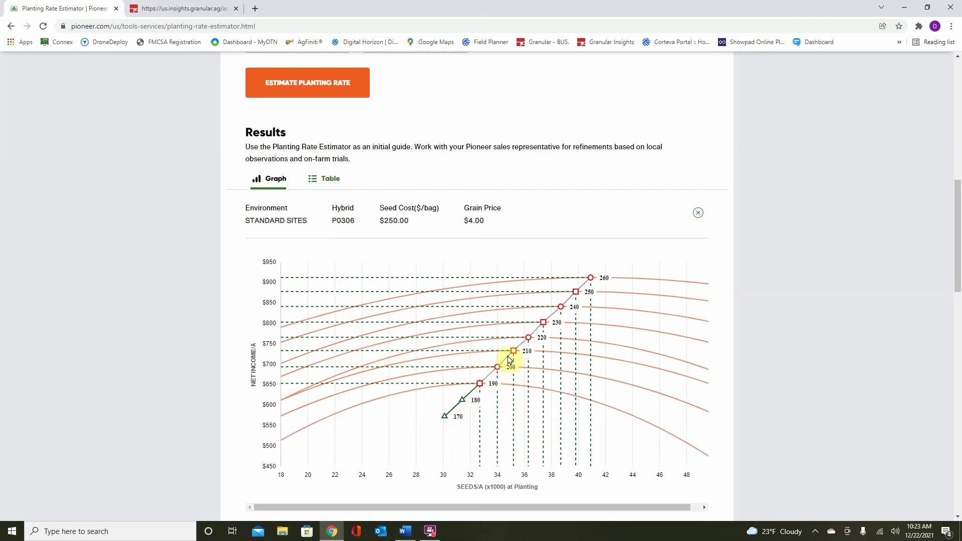
# Read the data points on the P0306 results graph and scroll down to its legend.
pyautogui.moveTo(513, 353)
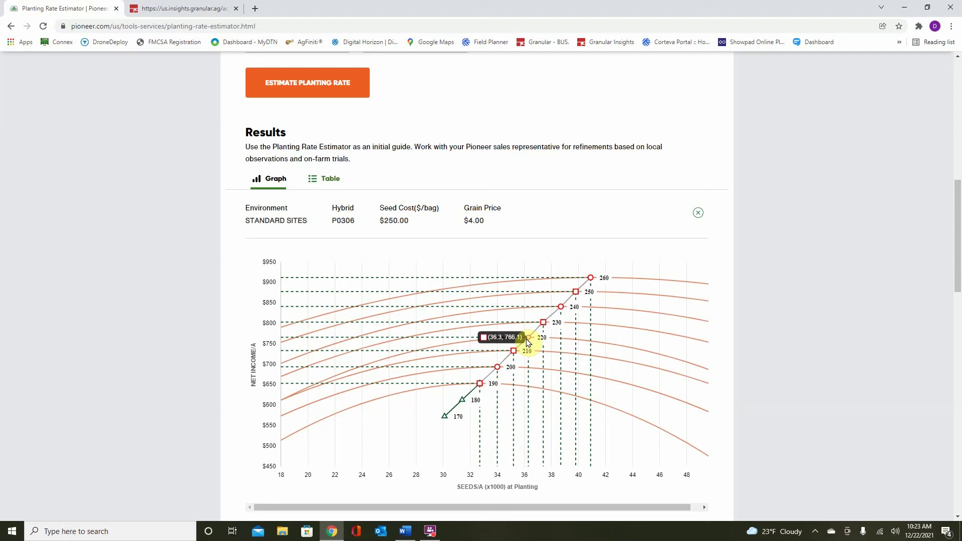
pyautogui.scroll(-2, 516, 301)
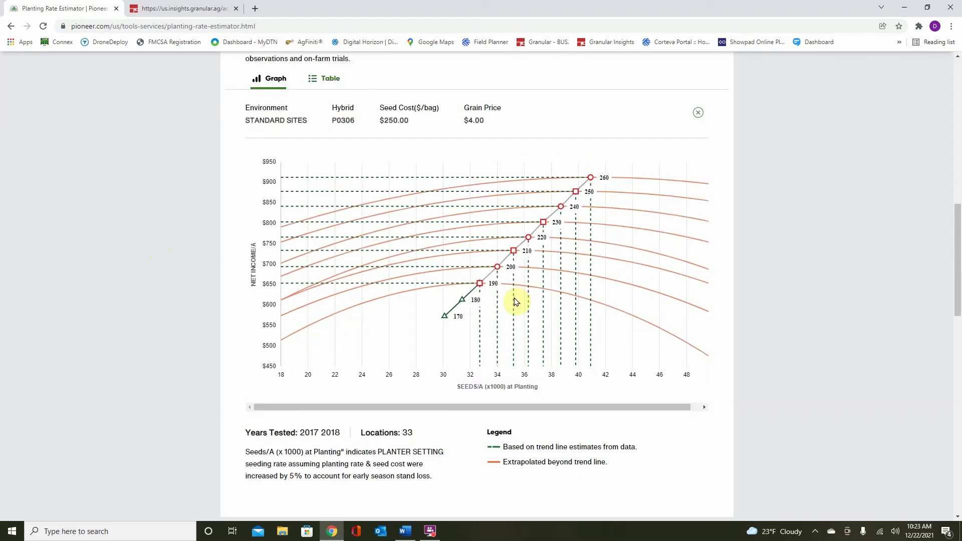
pyautogui.scroll(-3, 516, 301)
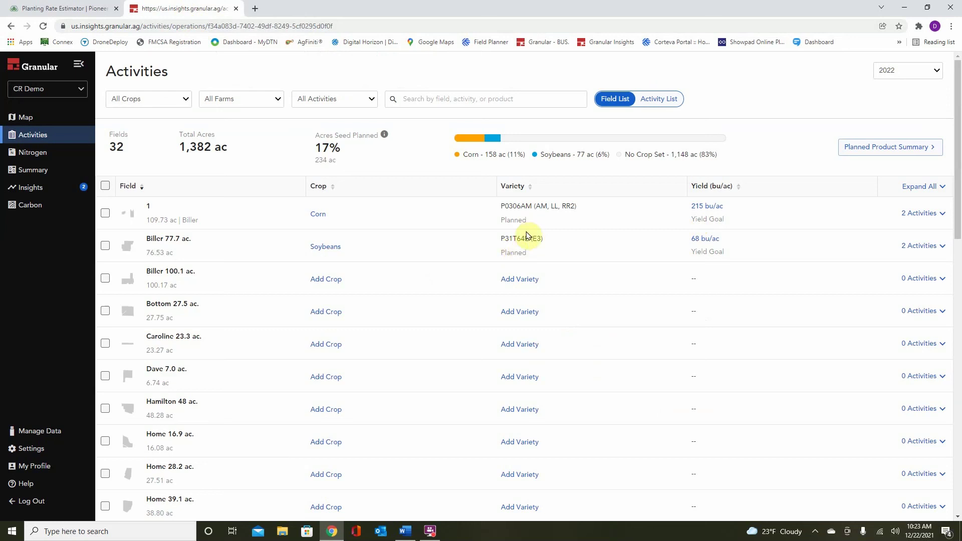
# Expand field 1's 2 Activities to reveal the 215 bu/ac harvest and 34,000 seeds/ac P0306AM planting.
pyautogui.click(904, 217)
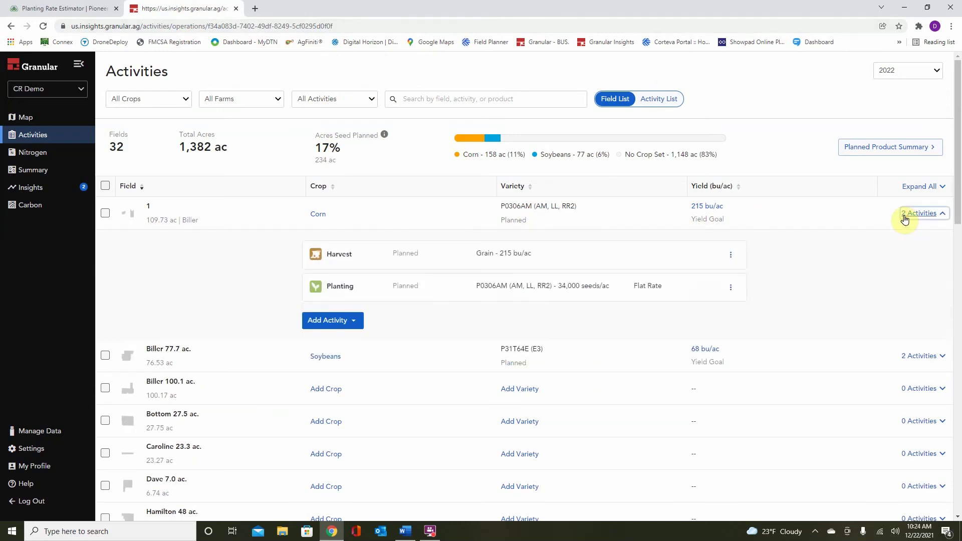